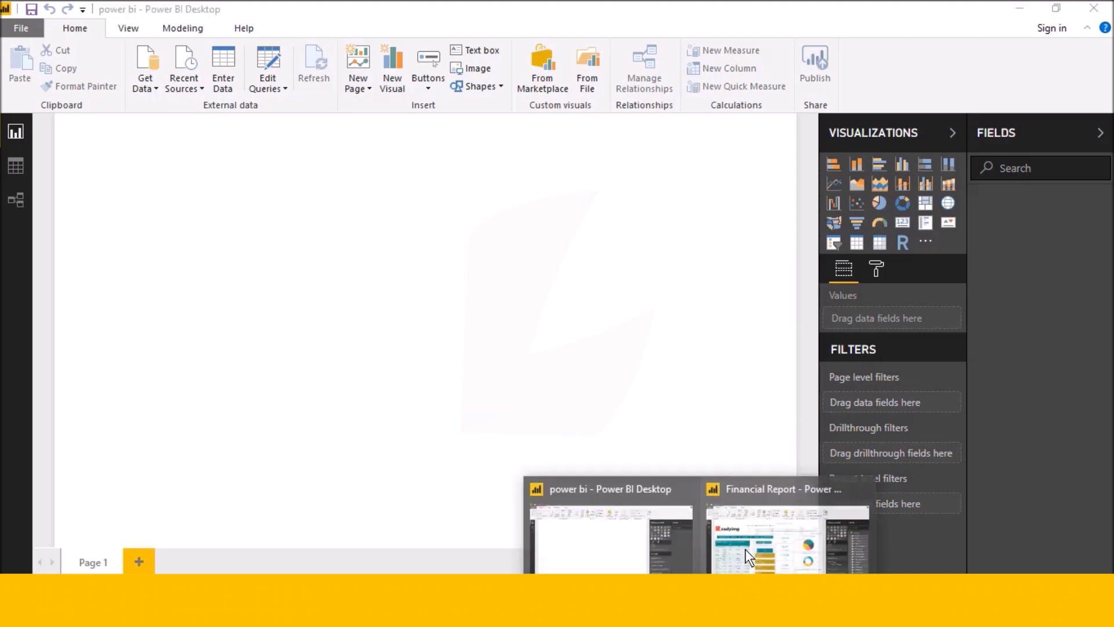
Step: Switch to the Financial Report file, review its financials data, and return to the report canvas
{"action": "left_click", "coordinate": [745, 549]}
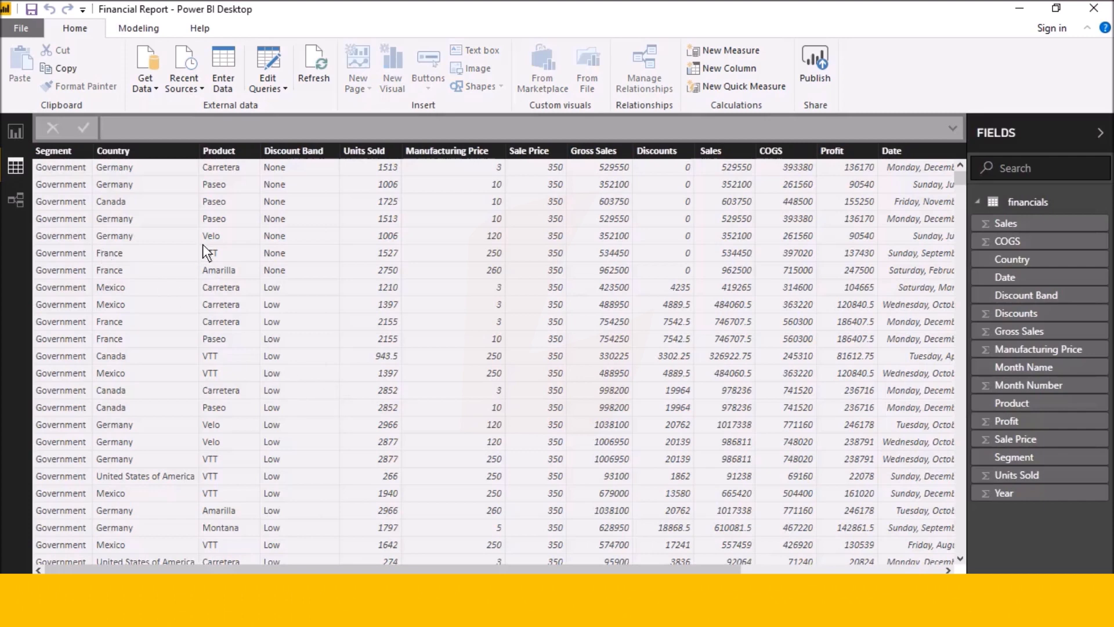
{"action": "left_click", "coordinate": [10, 137]}
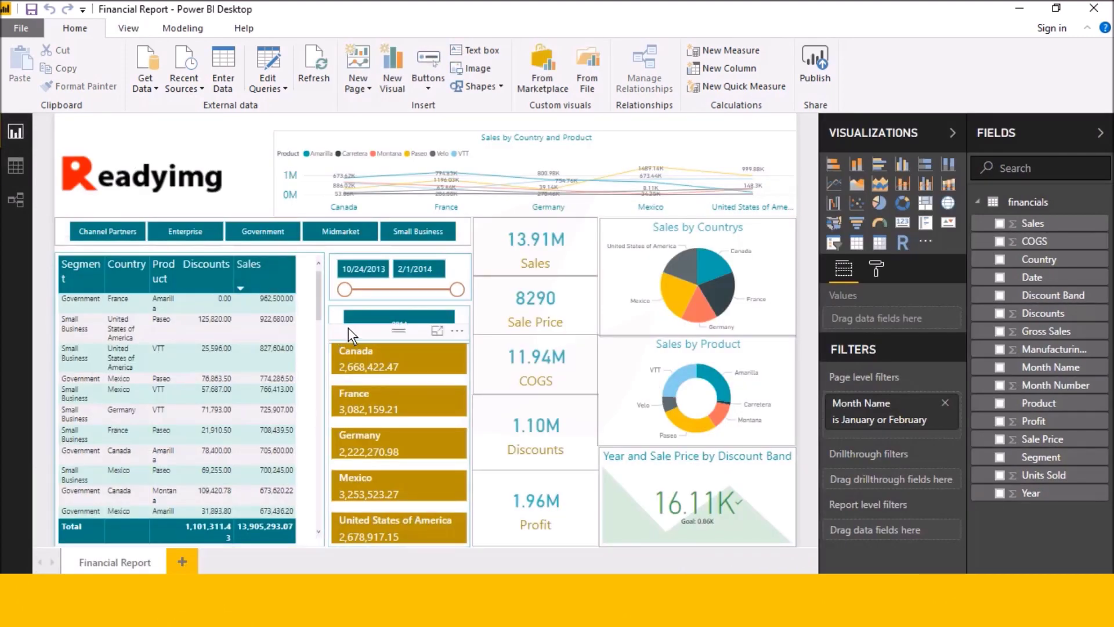
Step: Filter the Segment slicer from Midmarket to Government, then select the sales-by-country card
{"action": "left_click", "coordinate": [331, 235]}
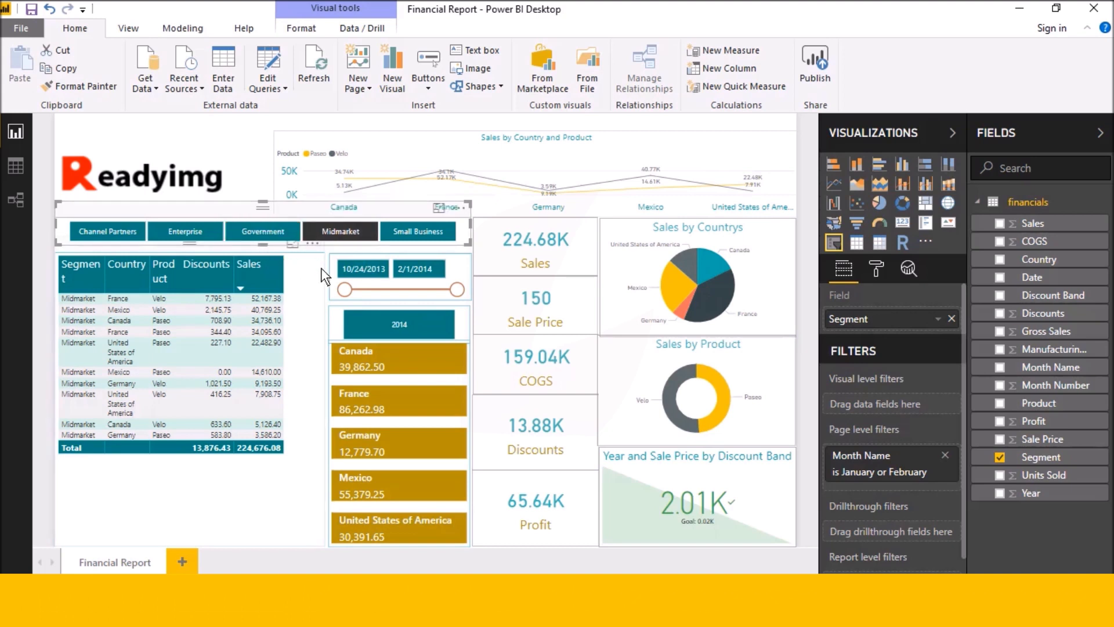
{"action": "left_click", "coordinate": [278, 230]}
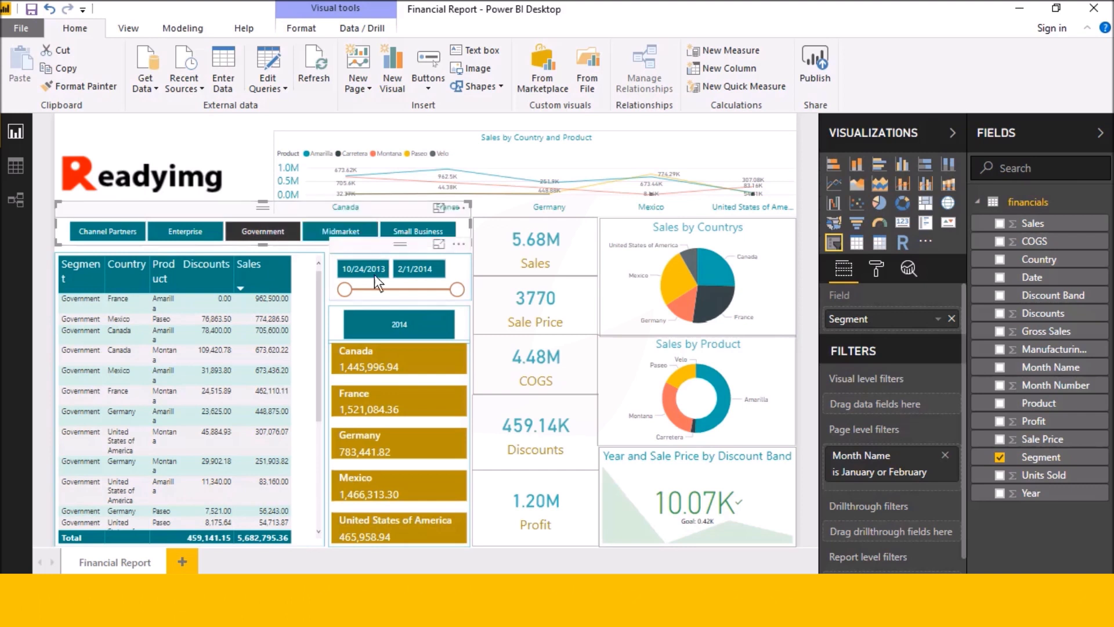
{"action": "left_click", "coordinate": [392, 360]}
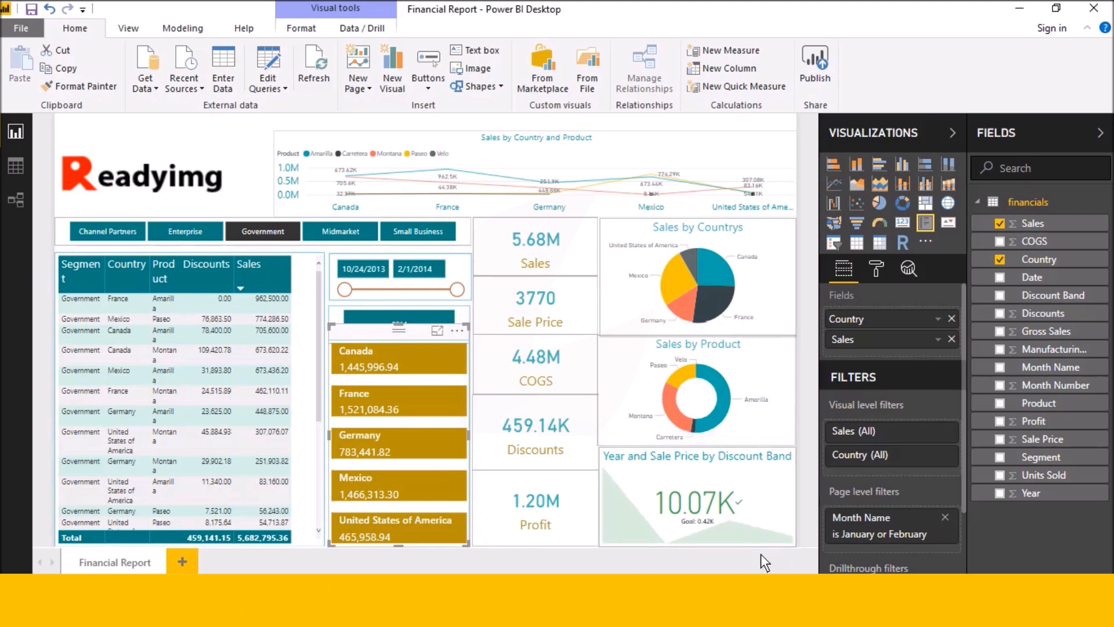
{"action": "mouse_move", "coordinate": [398, 443]}
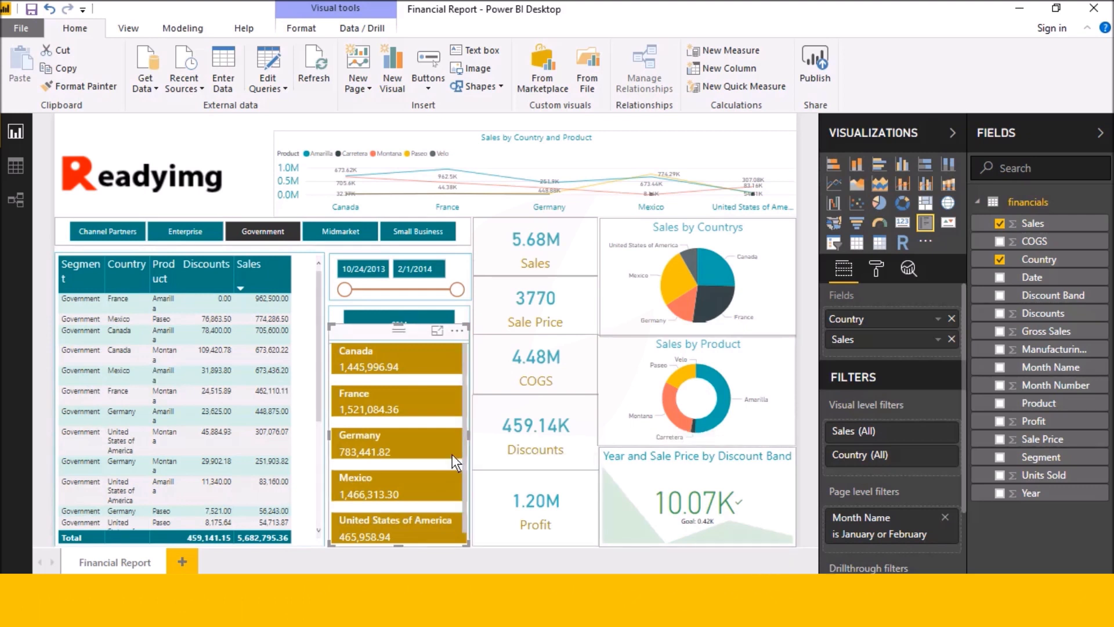
{"action": "scroll", "coordinate": [449, 457], "scroll_direction": "down", "scroll_amount": 1}
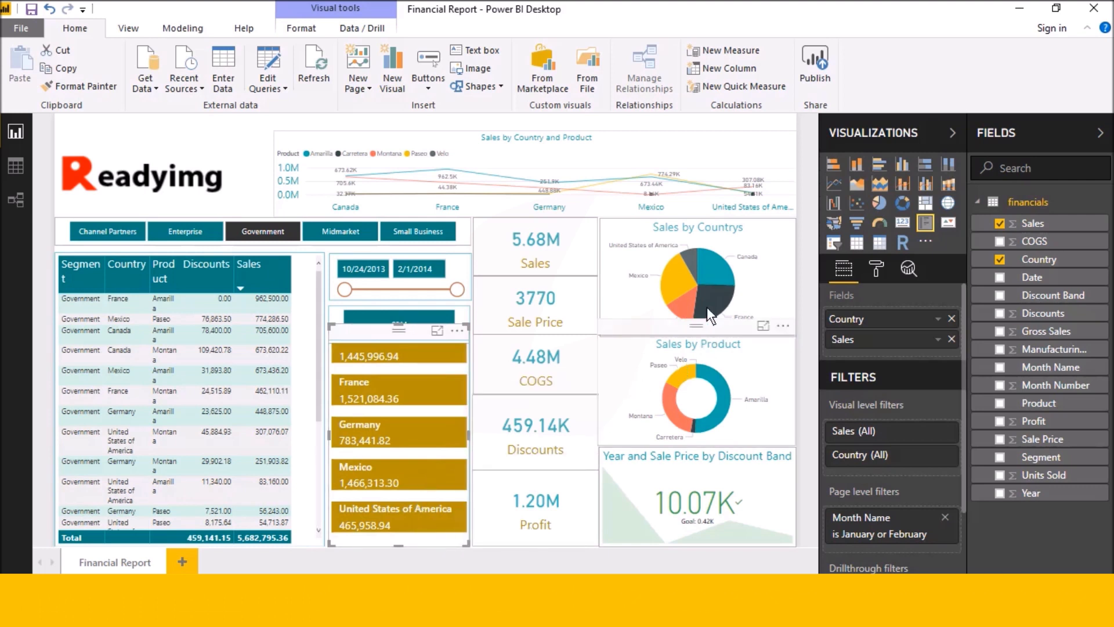
{"action": "left_click", "coordinate": [694, 278]}
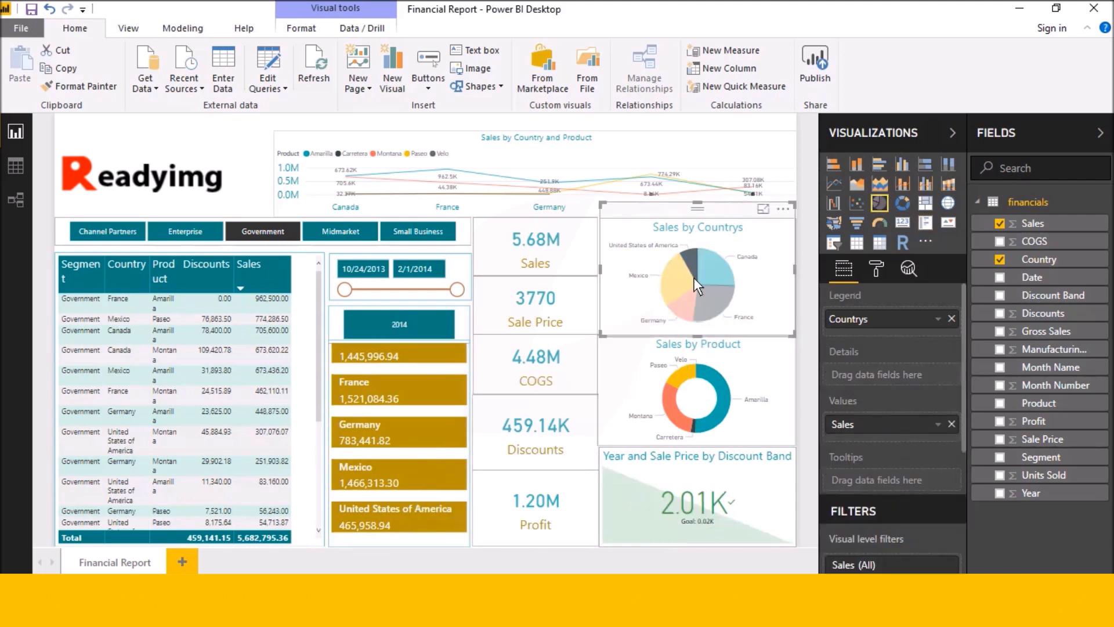
{"action": "left_click", "coordinate": [692, 282]}
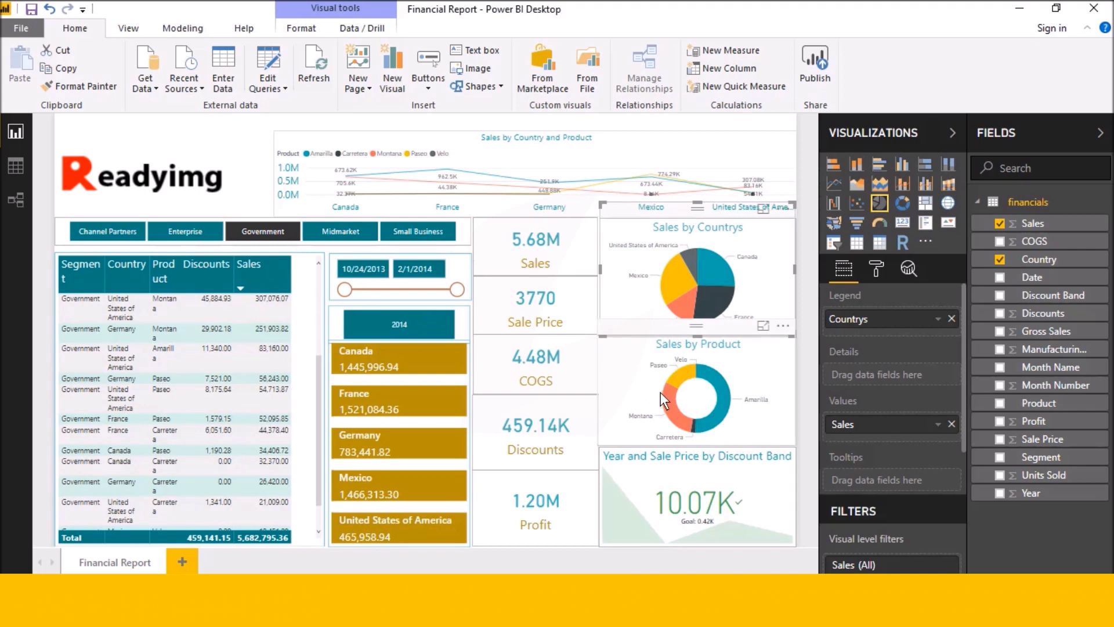
{"action": "left_click", "coordinate": [688, 257]}
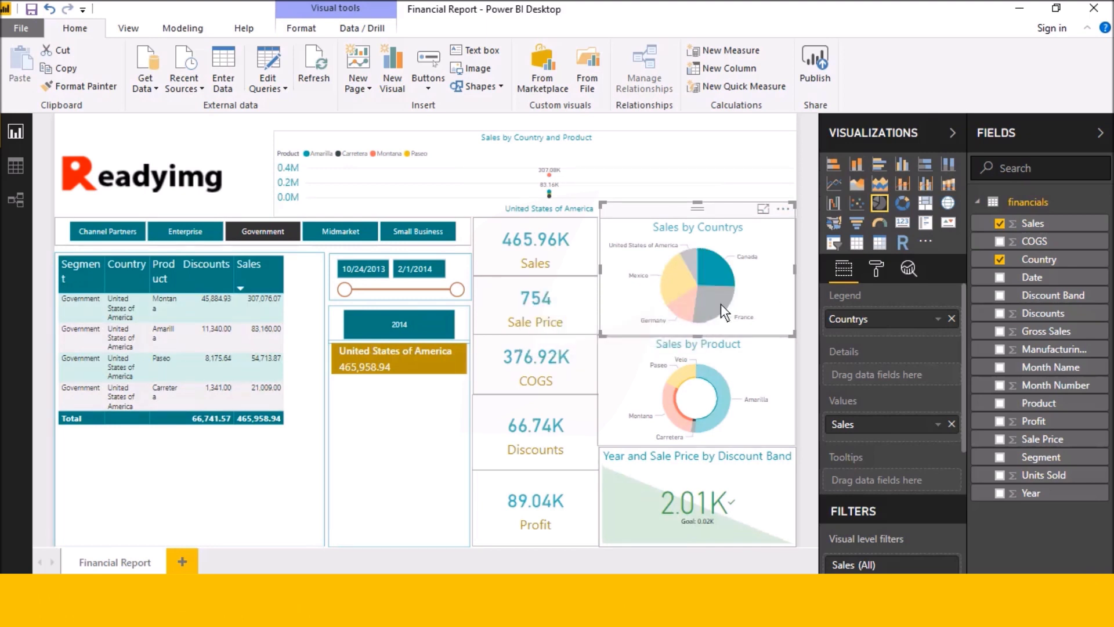
{"action": "left_click", "coordinate": [718, 303]}
{"action": "left_click", "coordinate": [717, 301]}
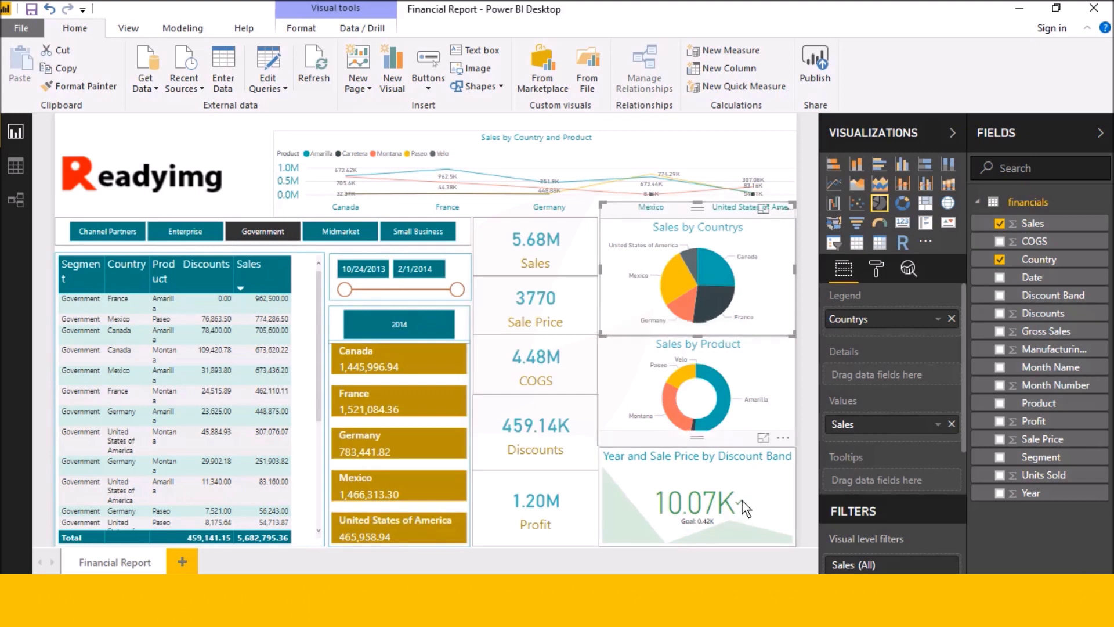
{"action": "left_click", "coordinate": [873, 271]}
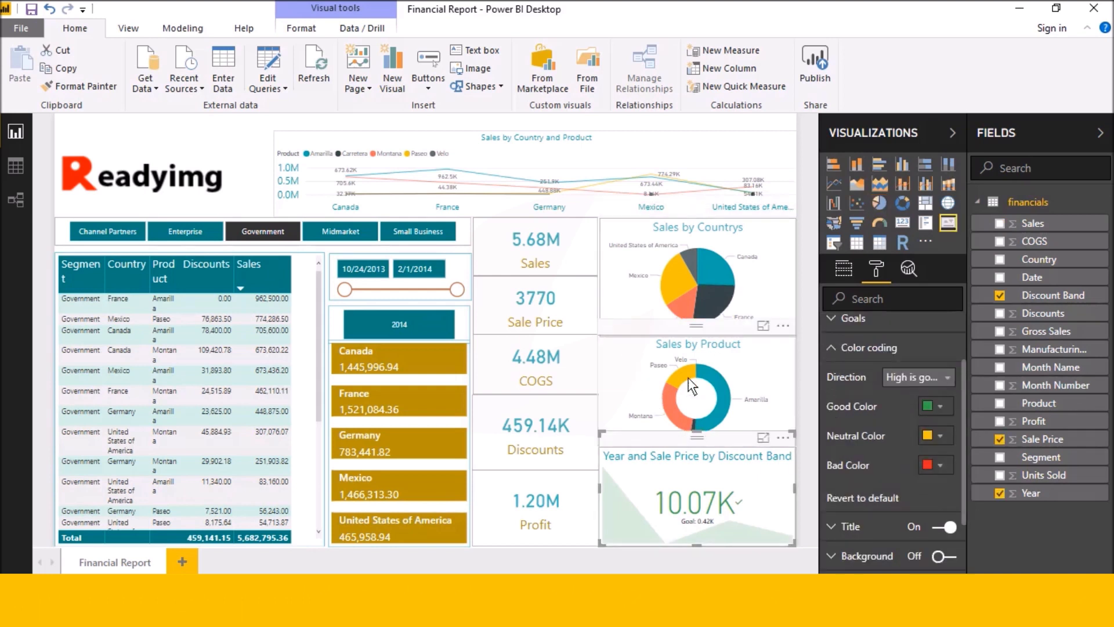
{"action": "mouse_move", "coordinate": [730, 394]}
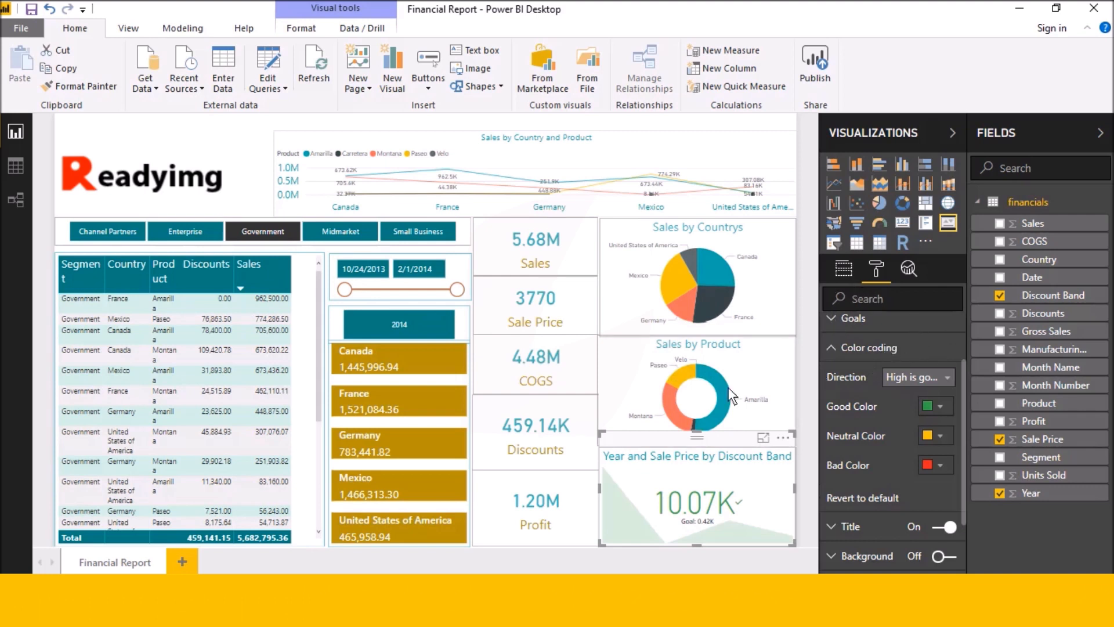
Step: Select the Year and Sale Price by Discount Band KPI to view its format sections
{"action": "left_click", "coordinate": [747, 431]}
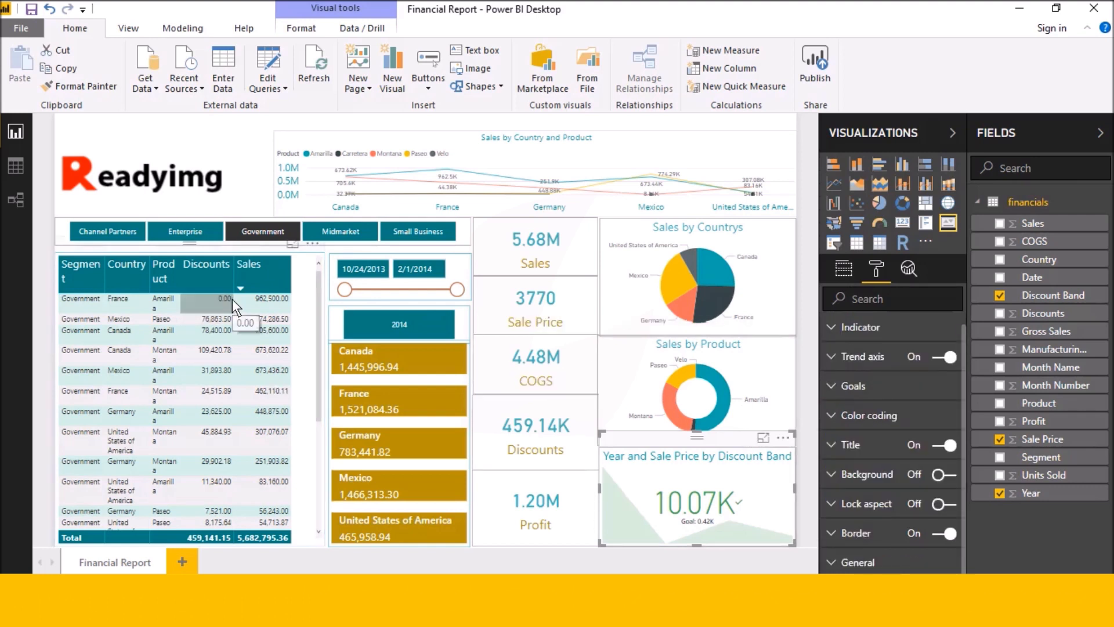